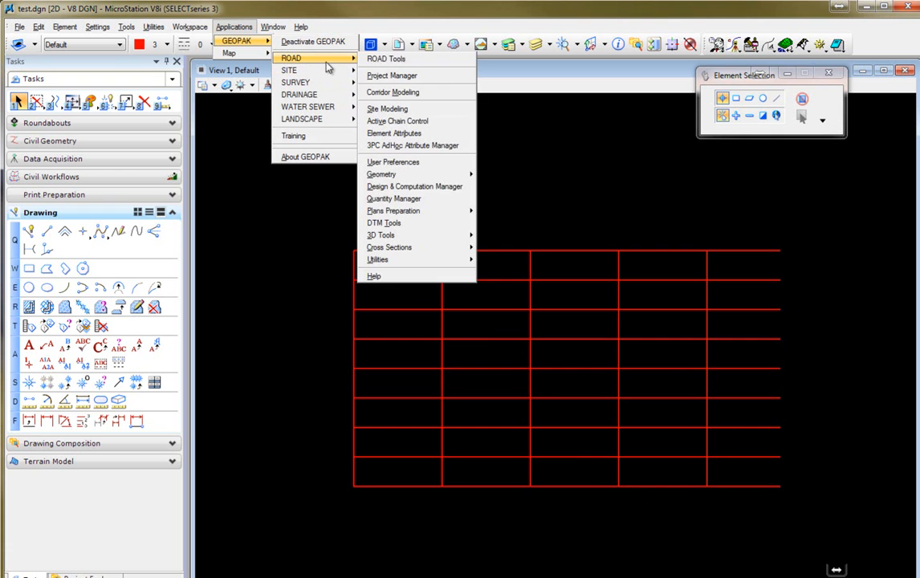
Open the GEOPAK Plans Preparation Tables tool and start a new table layout format named test.
mouse_move(437, 211)
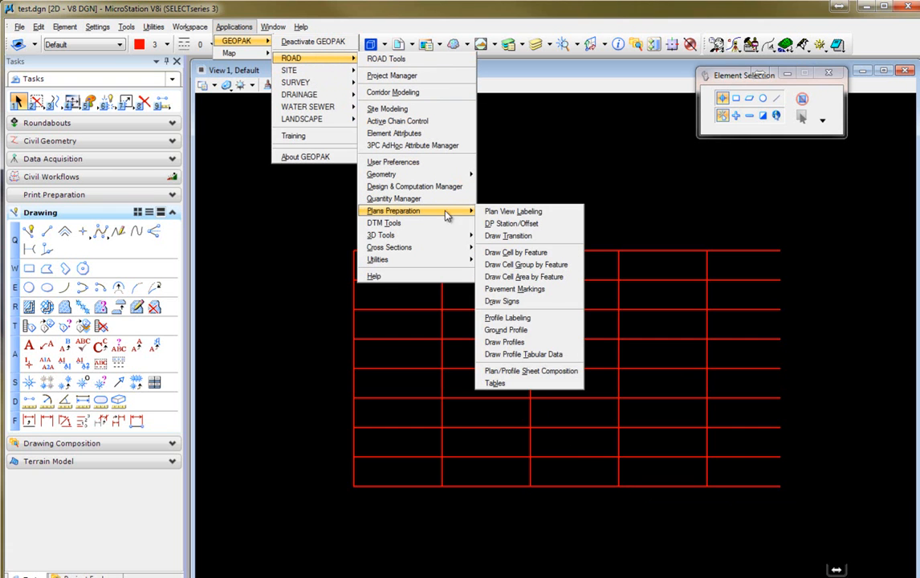
click(504, 385)
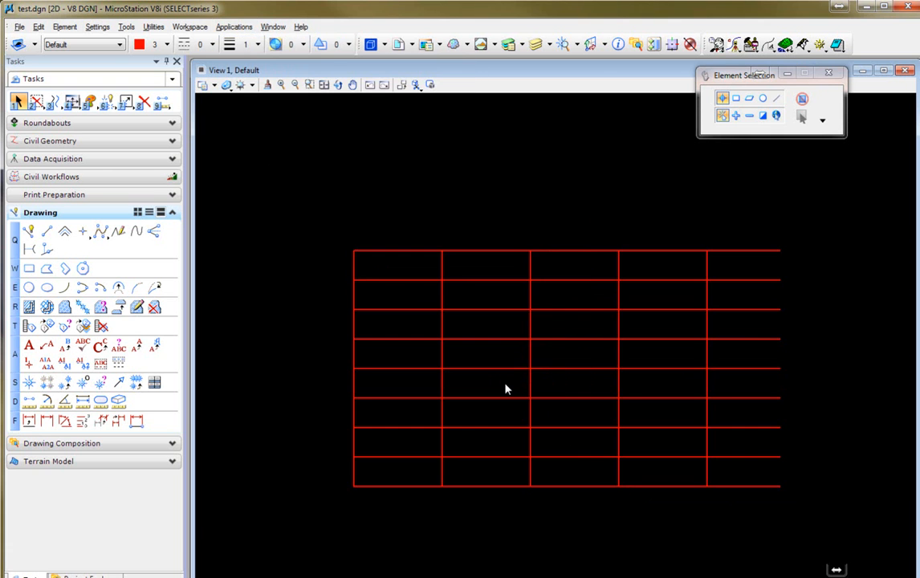
drag(160, 289, 171, 179)
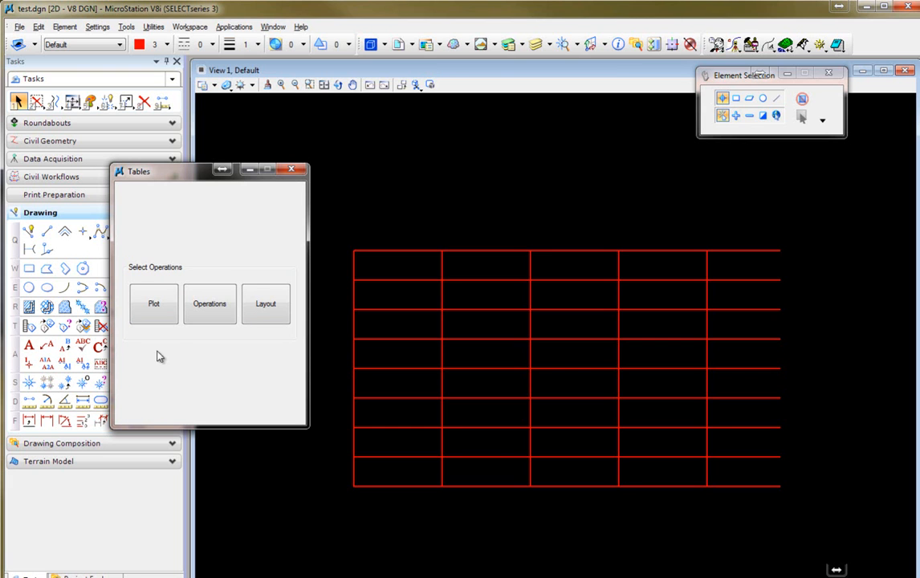
click(257, 308)
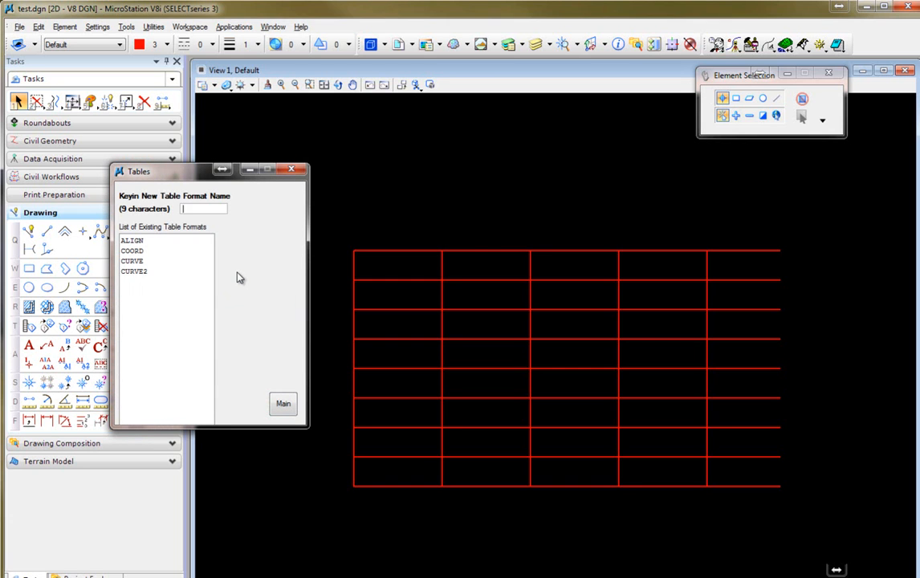
text(test)
key(Return)
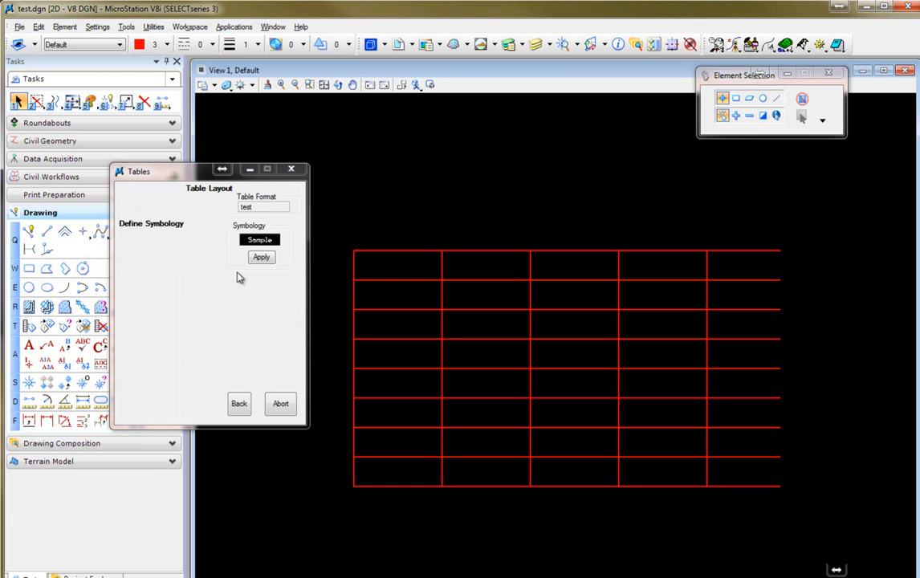
Accept the default symbology for the table layout and apply it.
mouse_move(257, 246)
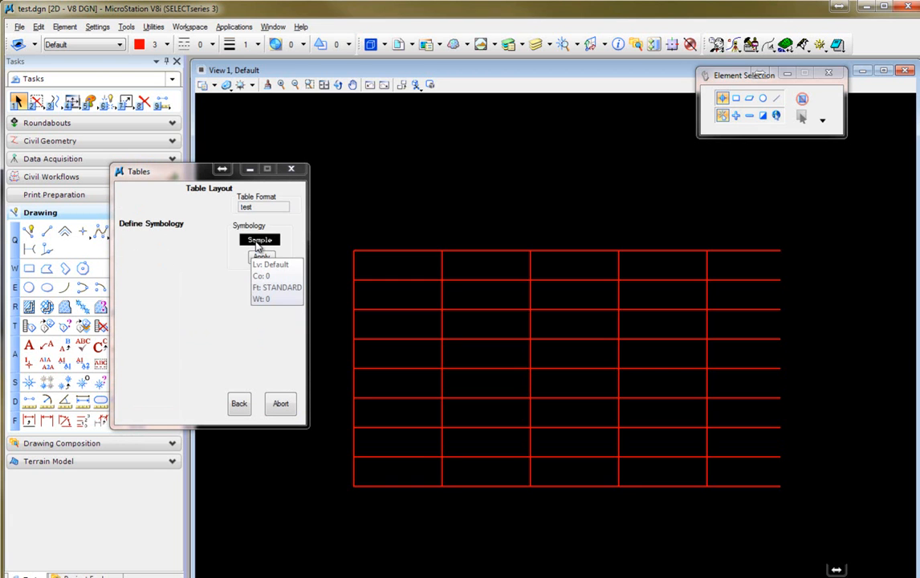
click(258, 241)
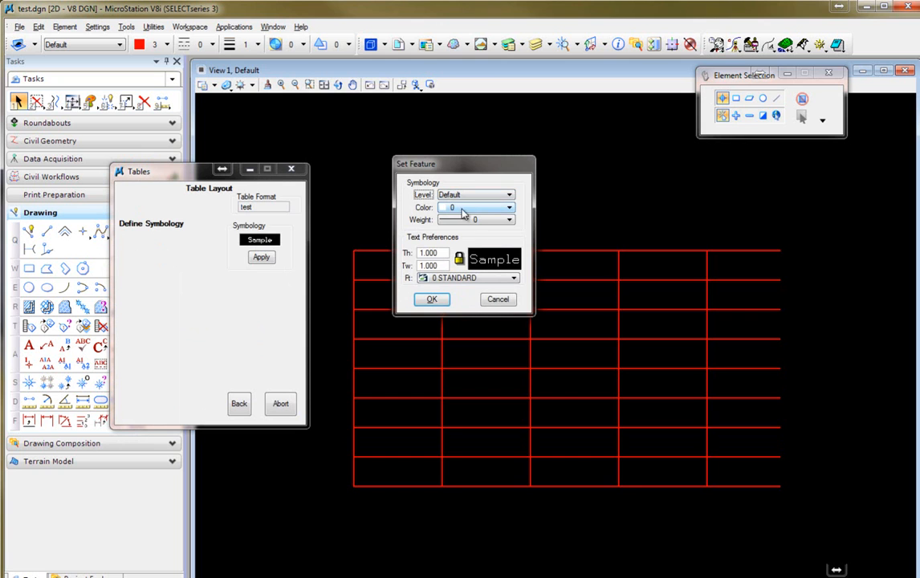
click(431, 300)
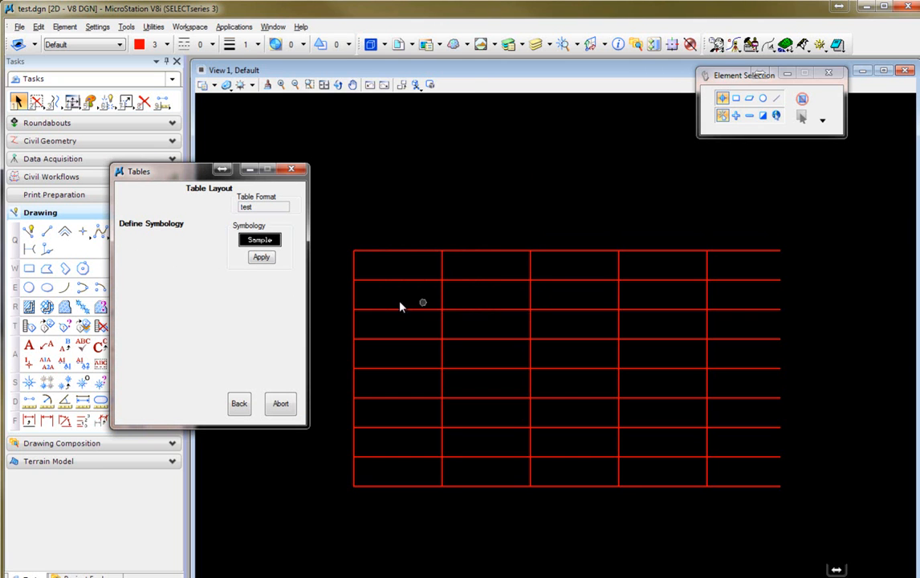
click(261, 258)
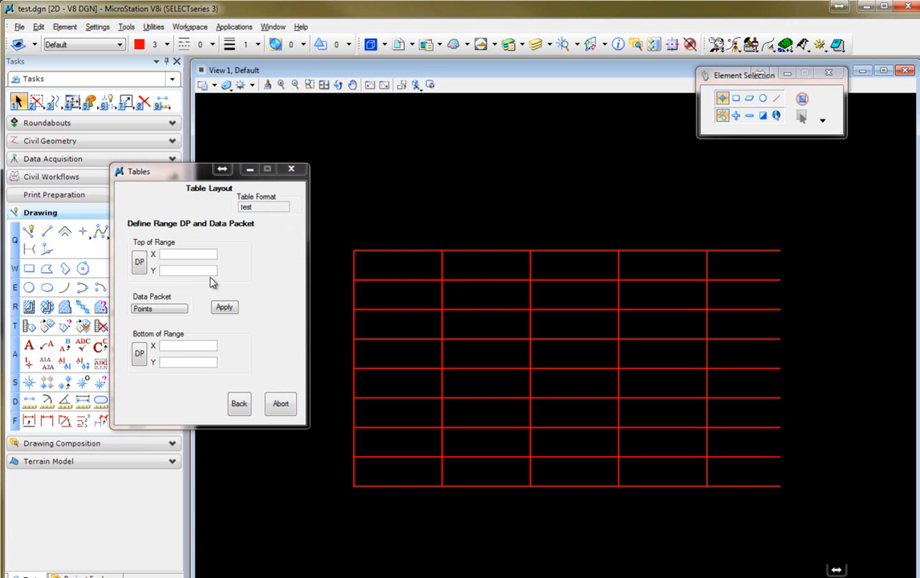
Define the range's top data point at the table's upper-left corner and the bottom data point on the first row line.
click(139, 262)
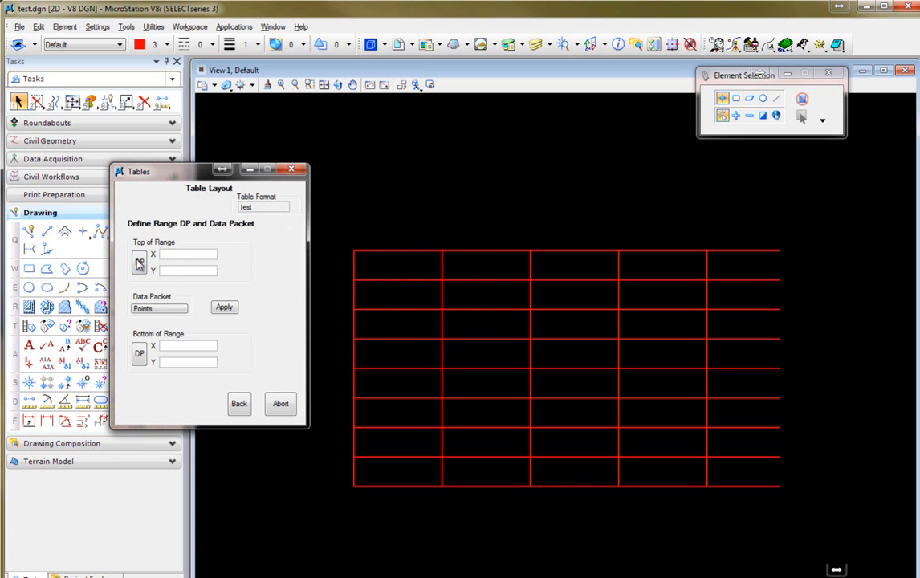
click(354, 251)
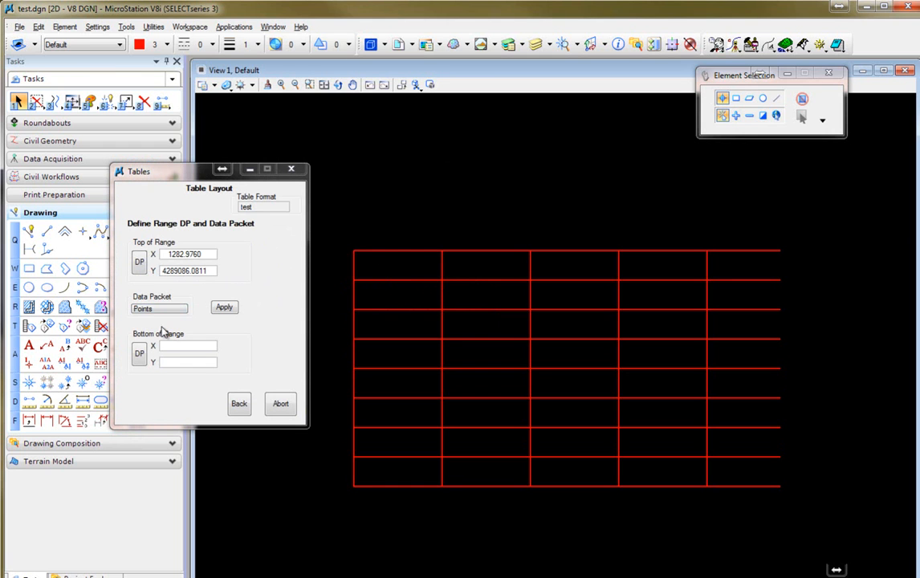
click(136, 356)
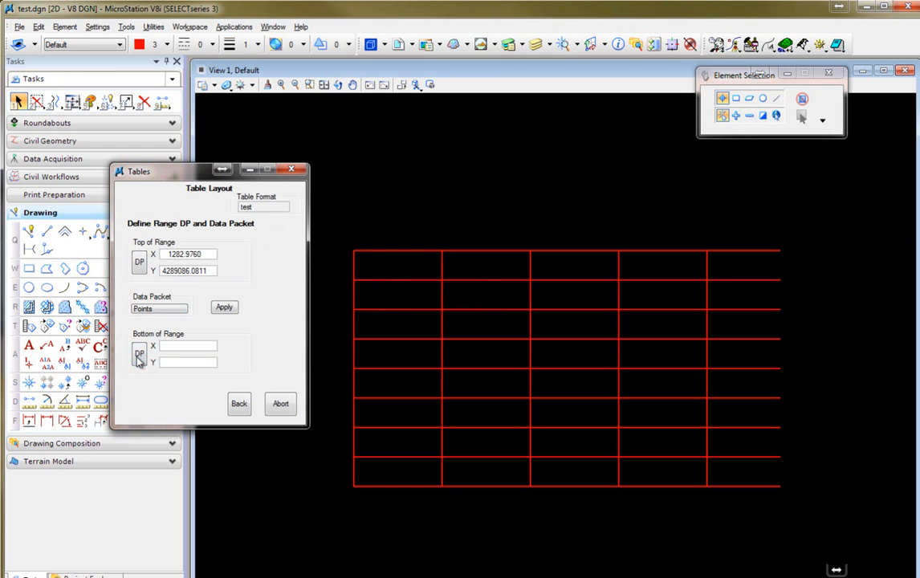
click(357, 282)
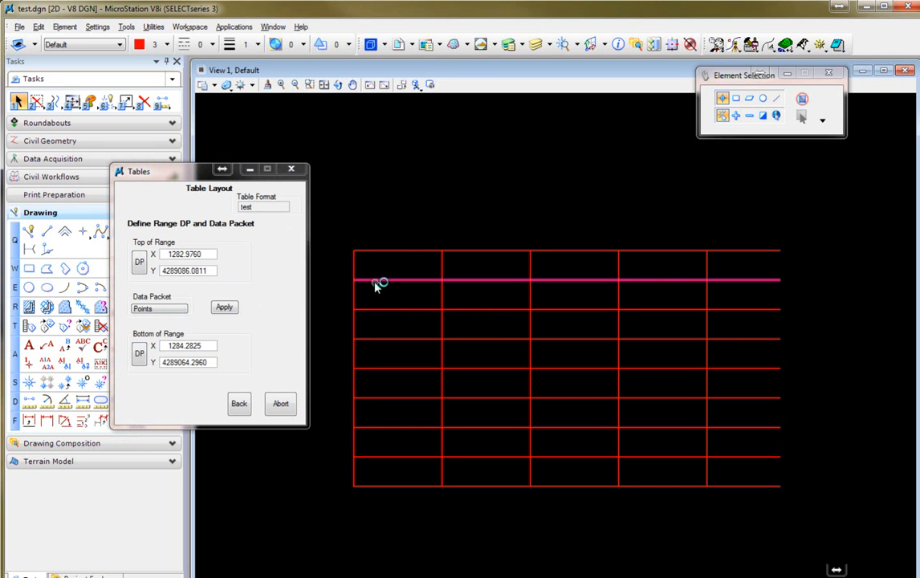
right_click(367, 285)
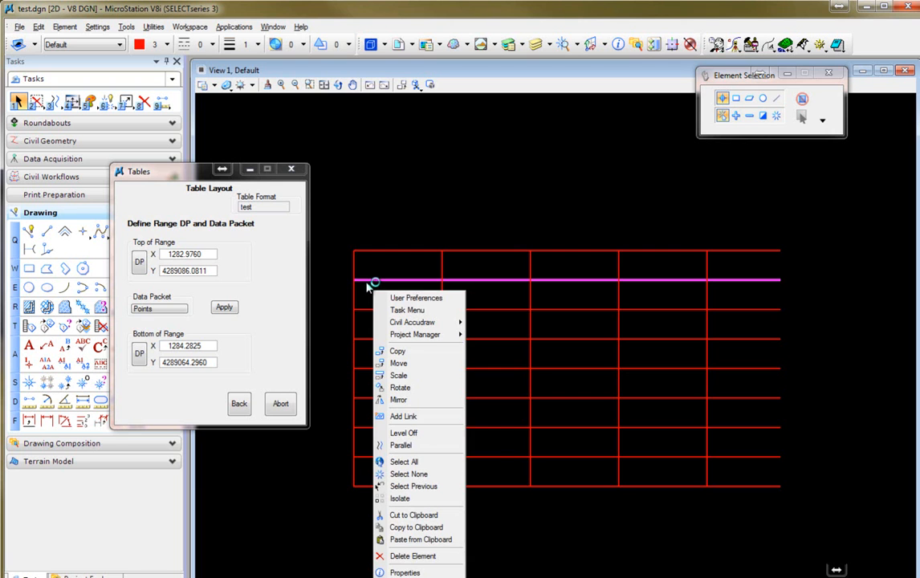
click(320, 289)
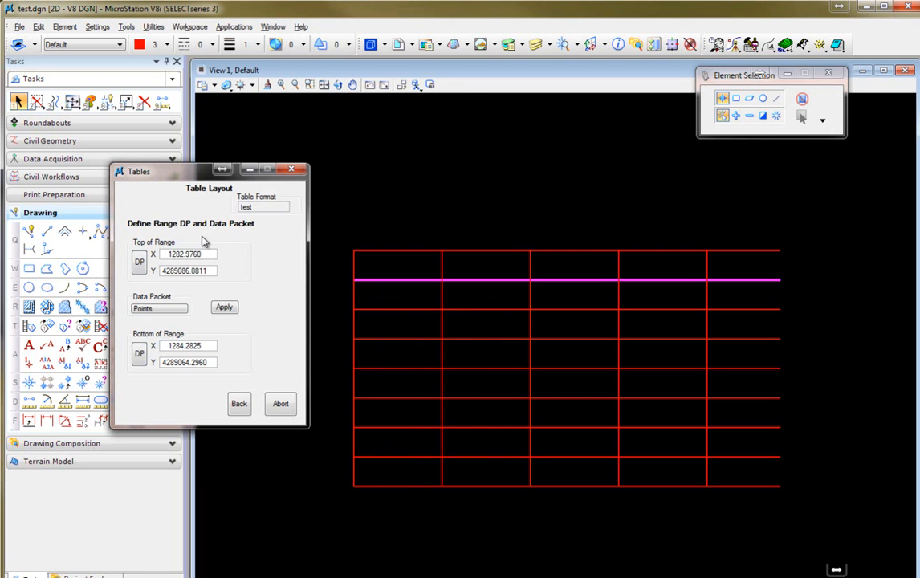
click(378, 245)
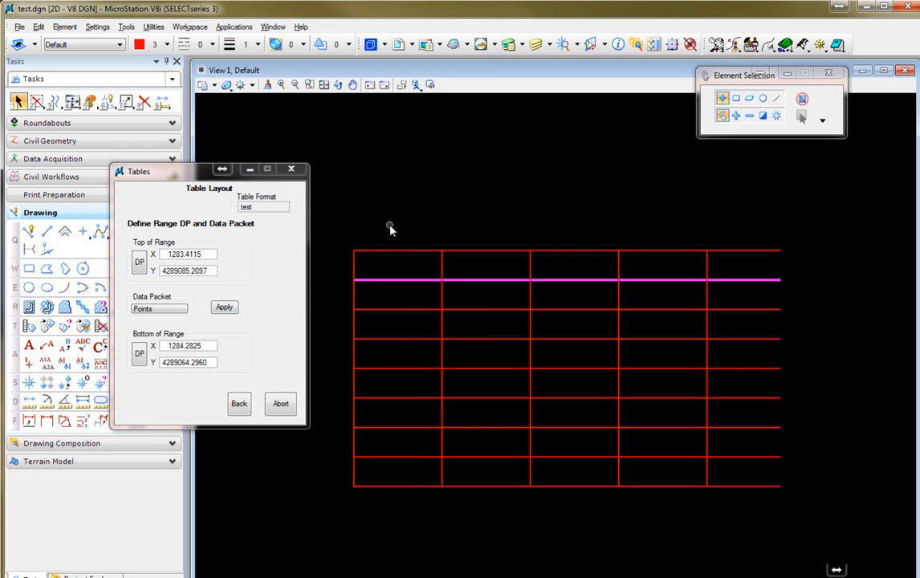
click(143, 351)
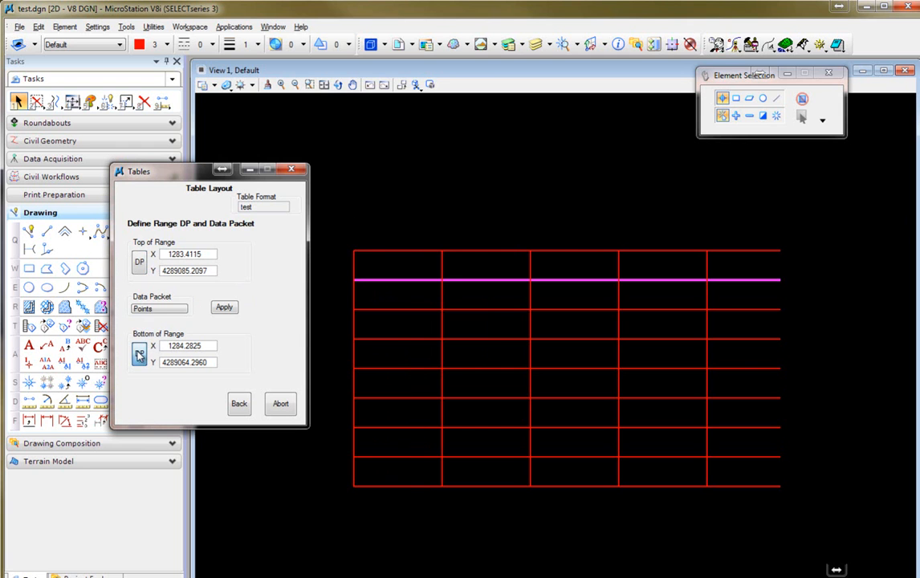
click(361, 281)
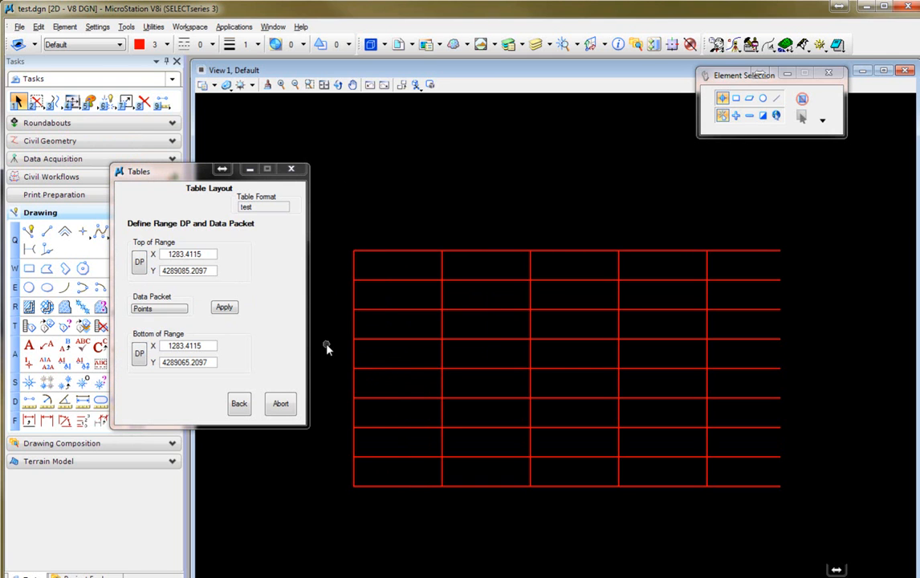
Select the Curves data packet and apply it.
click(175, 310)
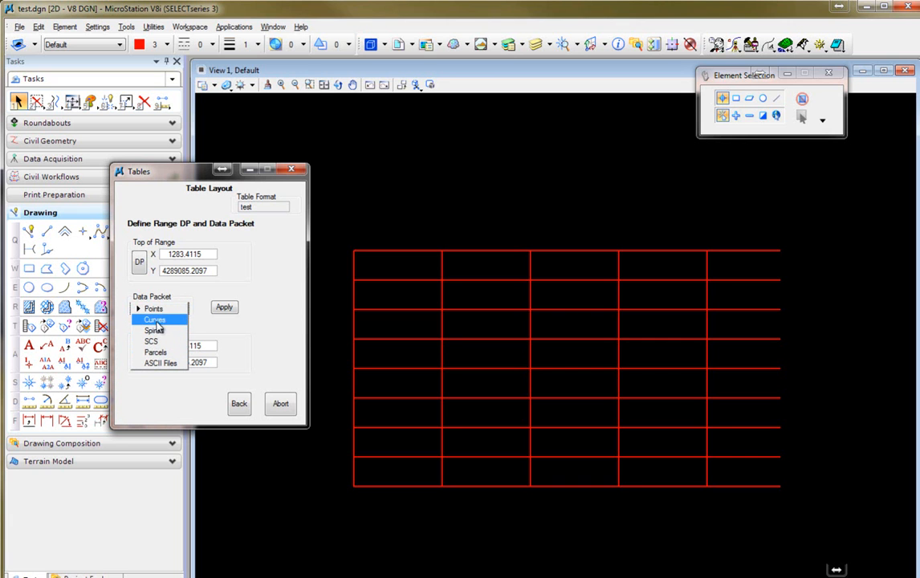
click(164, 321)
click(231, 310)
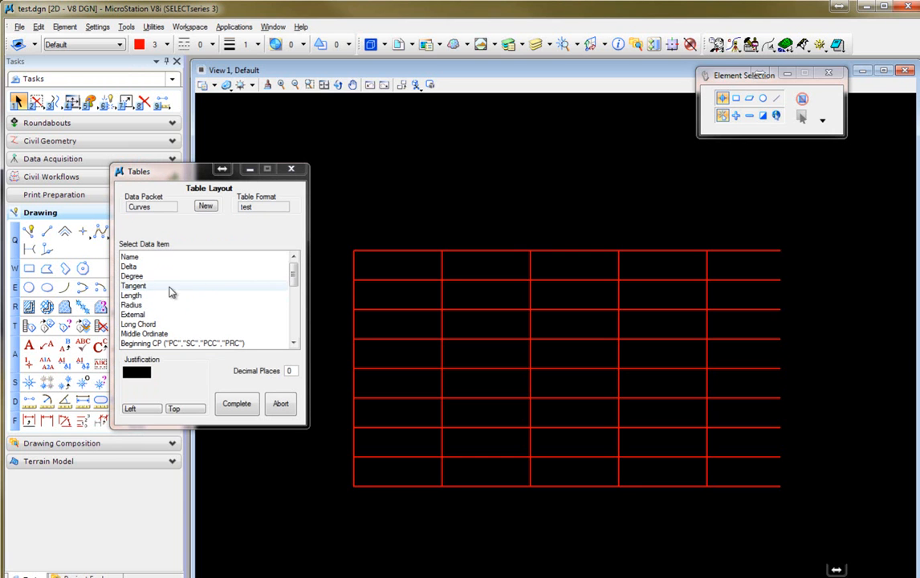
Set both justification options to Center.
click(132, 385)
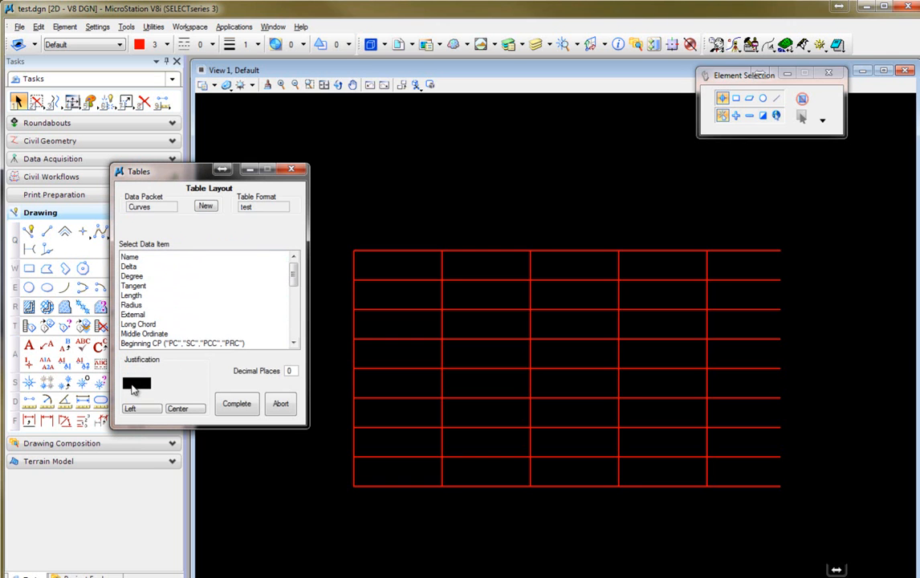
click(164, 386)
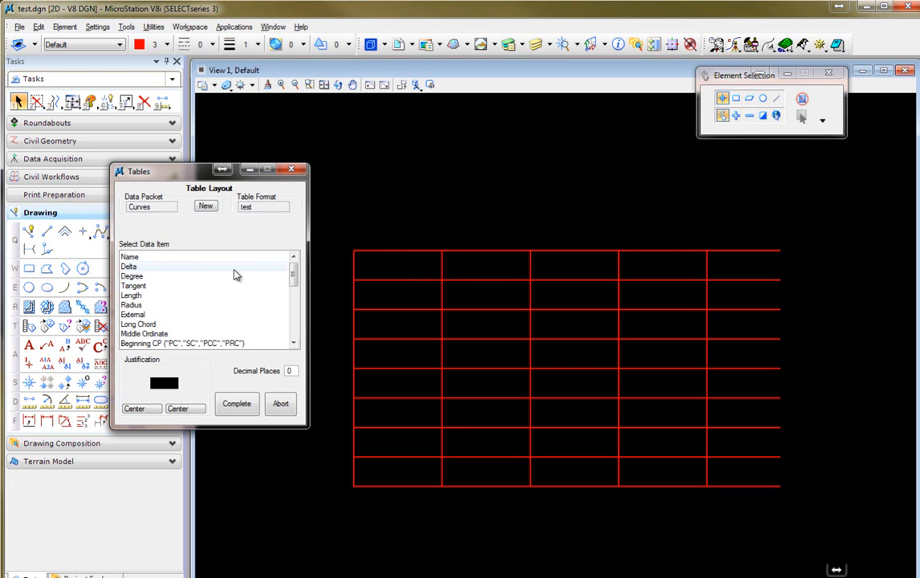
Abort the test table format and start the layout again with the format name test.
click(136, 259)
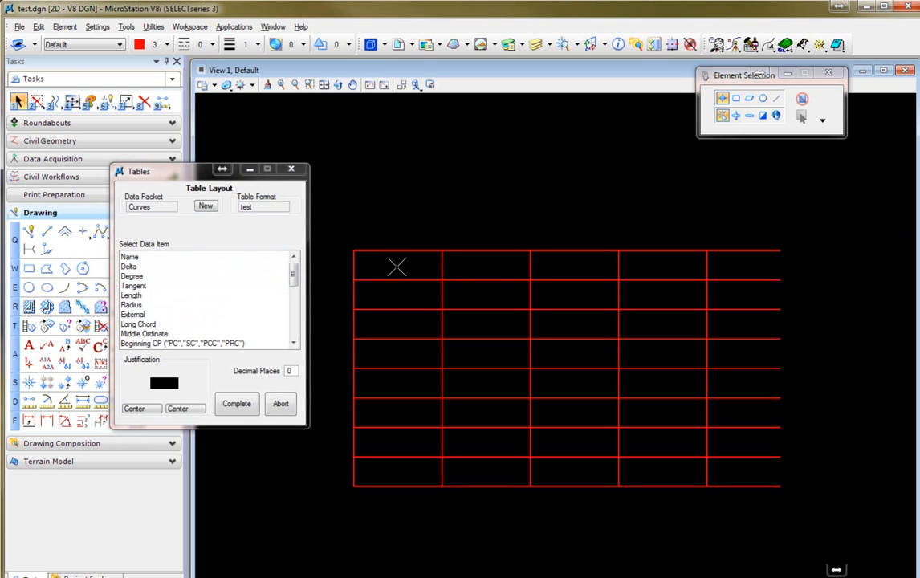
click(280, 403)
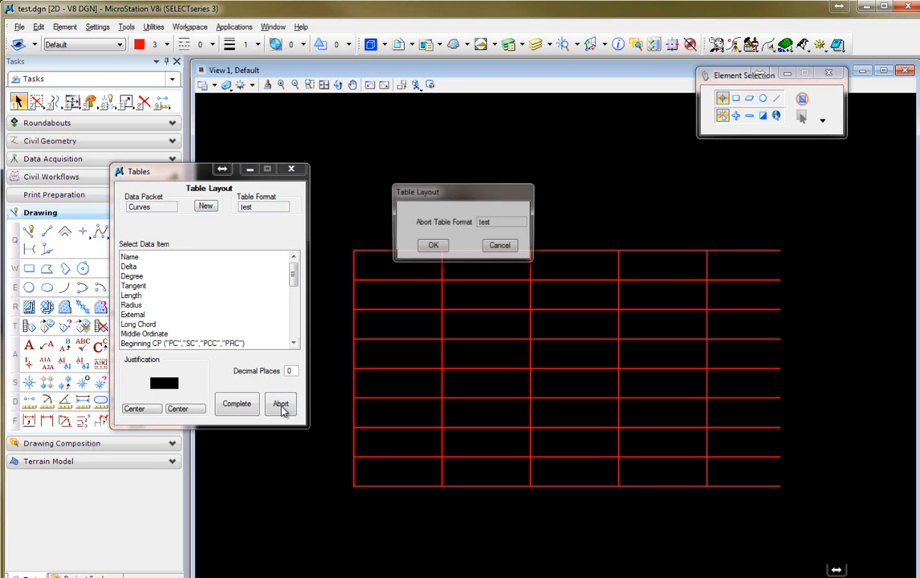
click(434, 248)
click(277, 311)
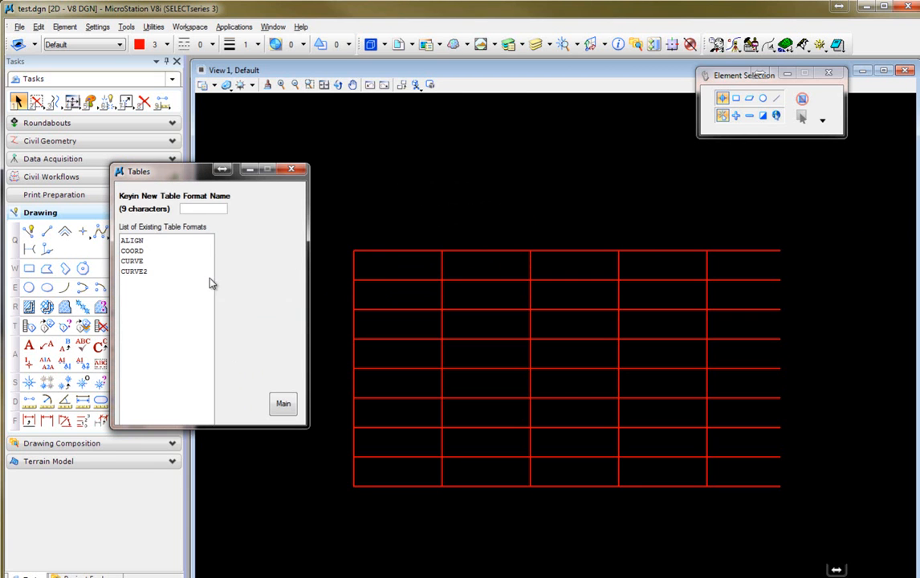
text(test)
click(282, 405)
Set the symbology text height to 10 and apply it.
click(261, 242)
double_click(429, 254)
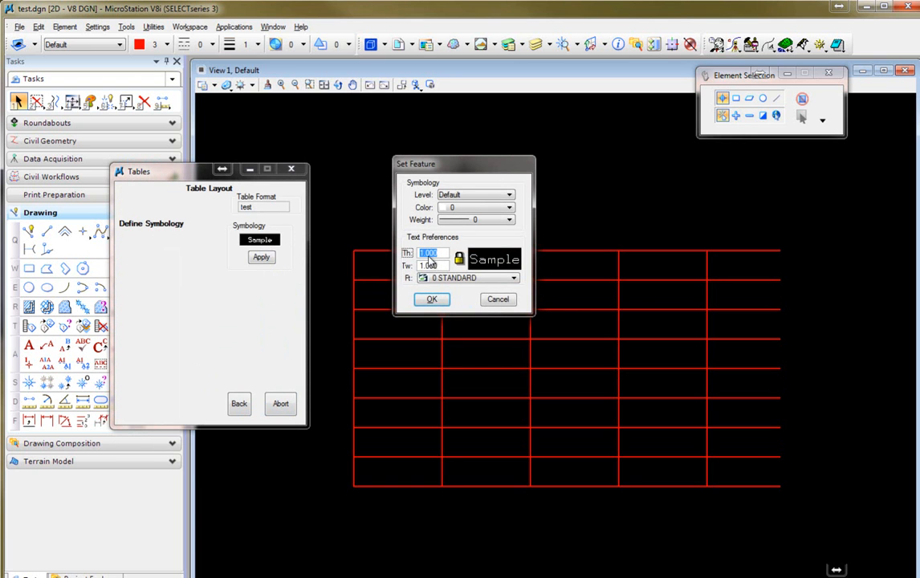
key(BackSpace)
text(10)
key(Tab)
click(432, 300)
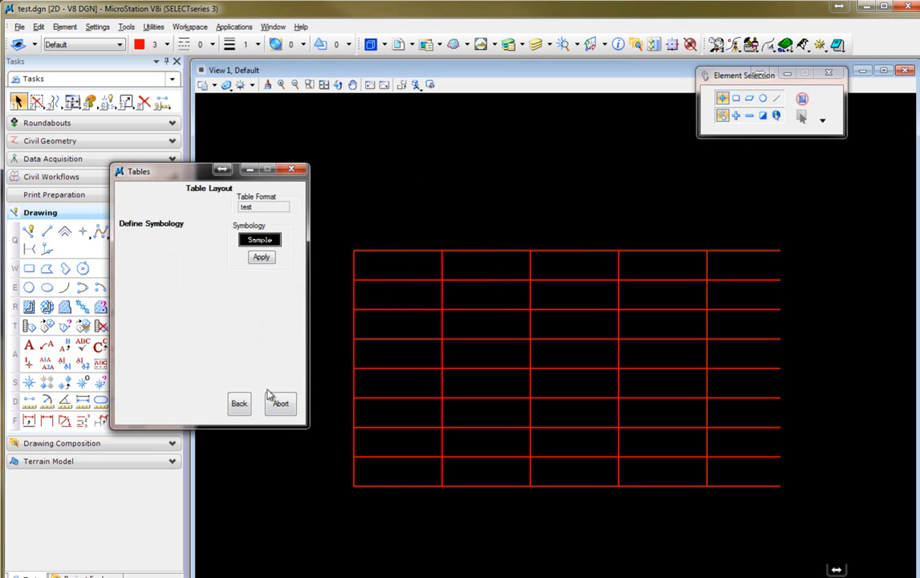
click(260, 260)
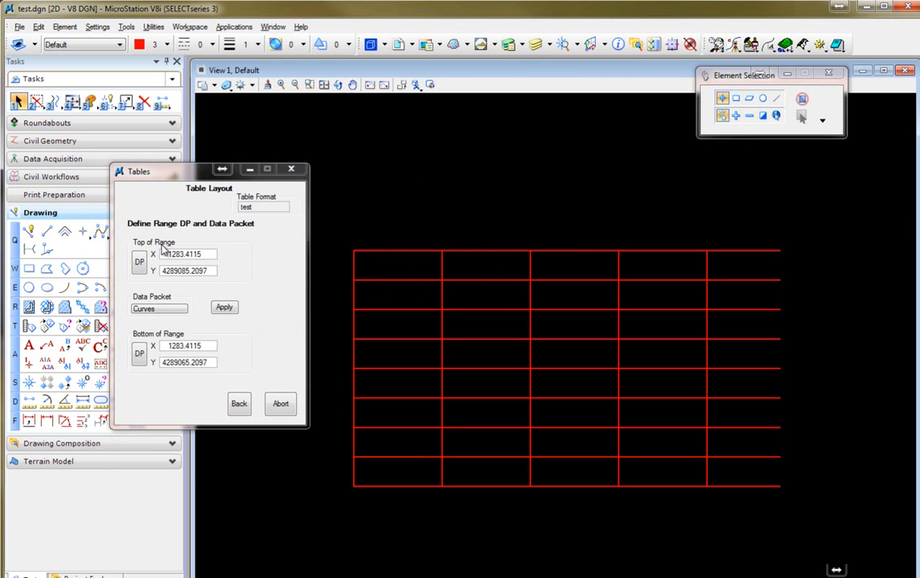
Apply the Curves data packet and place the Name item in the table's first header cell.
click(225, 307)
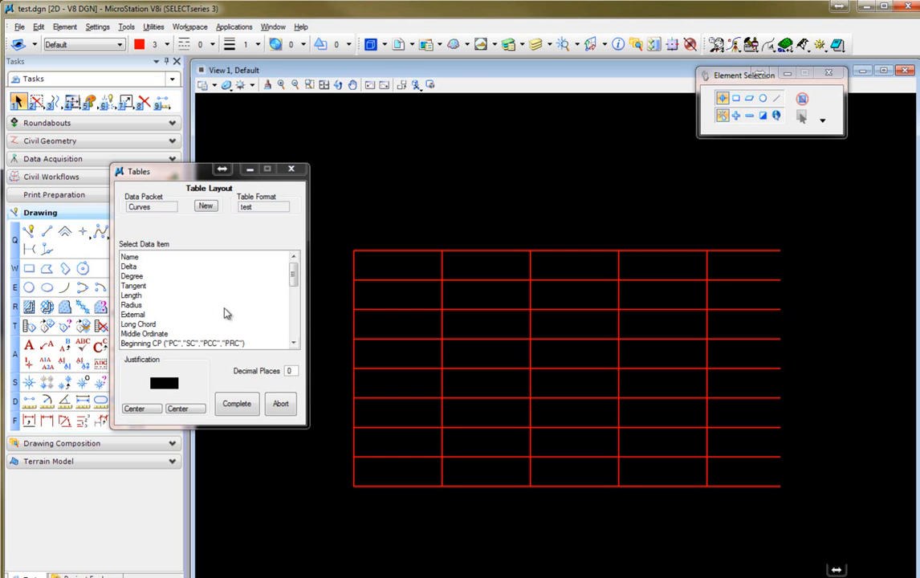
click(139, 258)
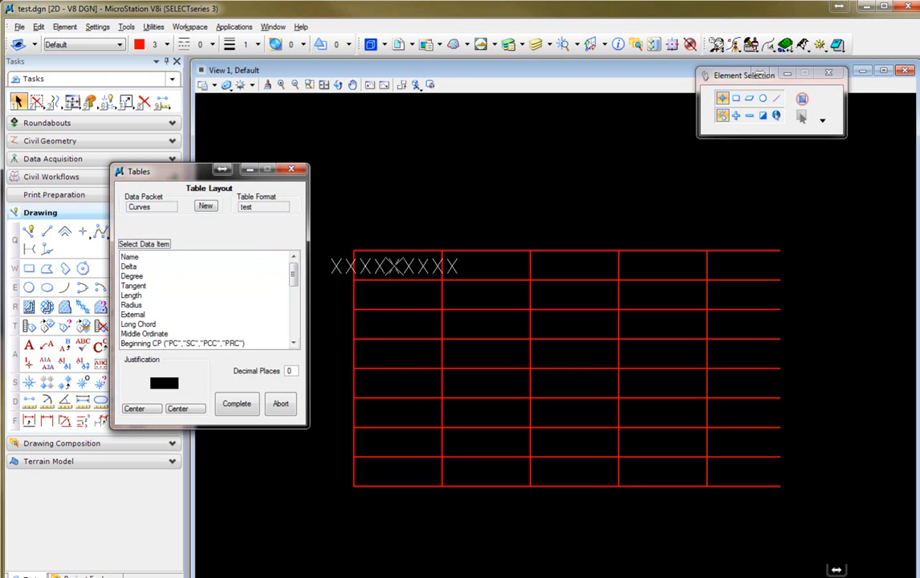
click(393, 267)
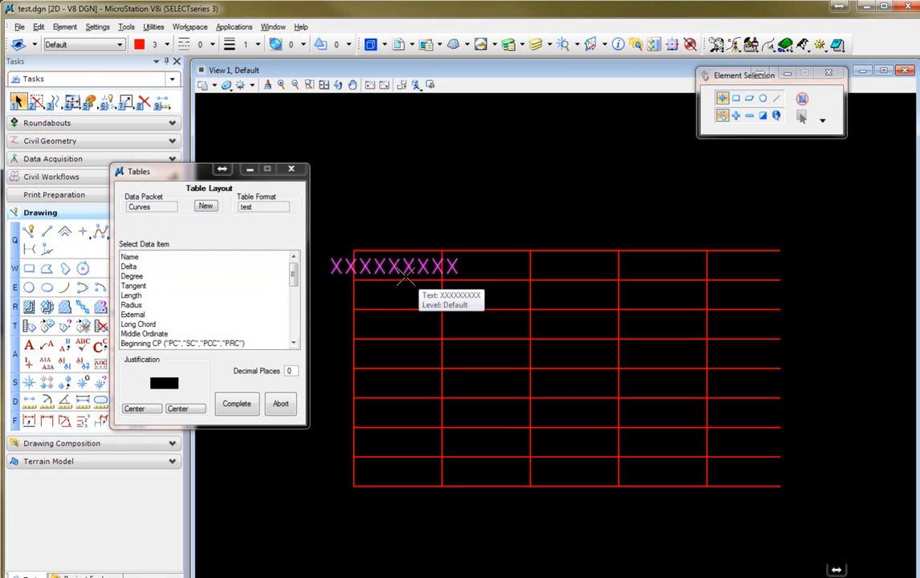
Place the Length item in the third column and the PC station item in the fifth column of the first row.
click(134, 296)
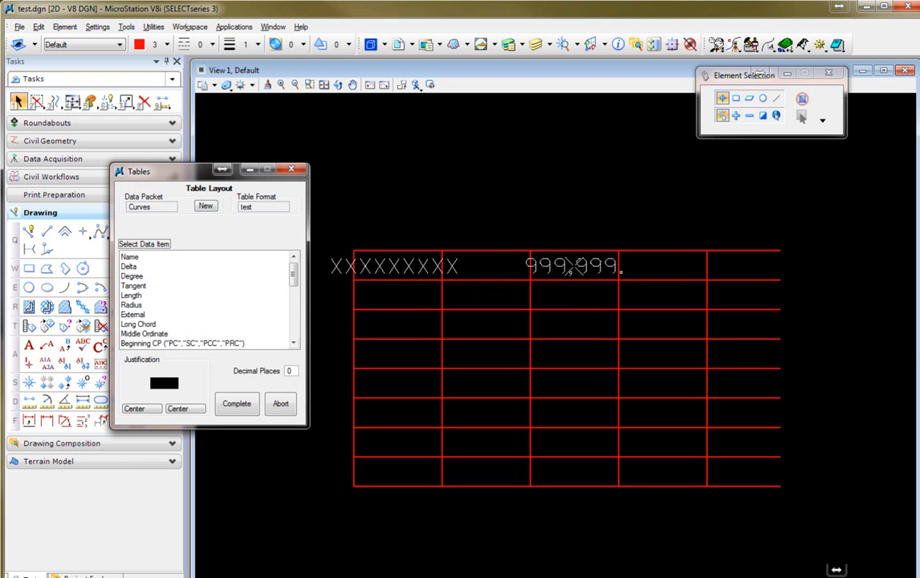
click(571, 266)
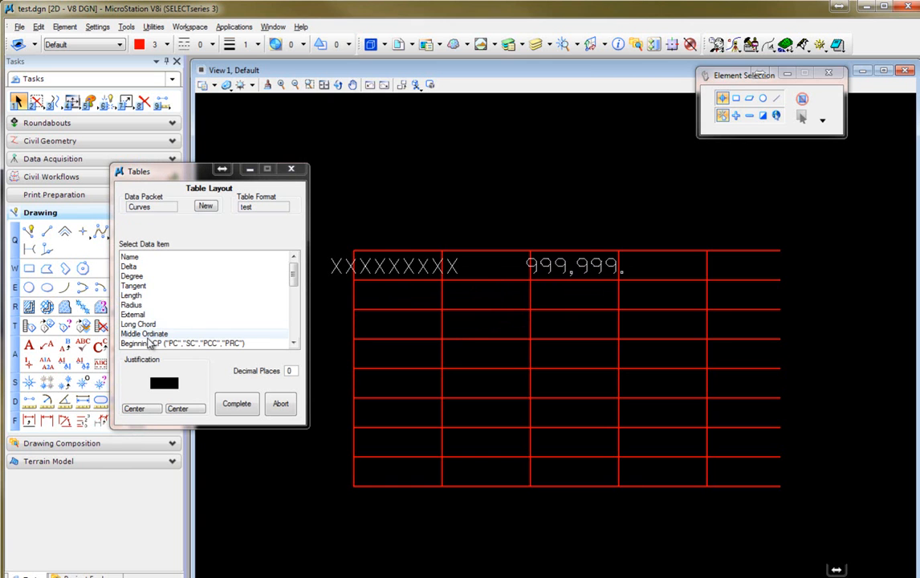
click(294, 343)
click(294, 344)
click(293, 343)
click(294, 343)
click(294, 344)
click(149, 325)
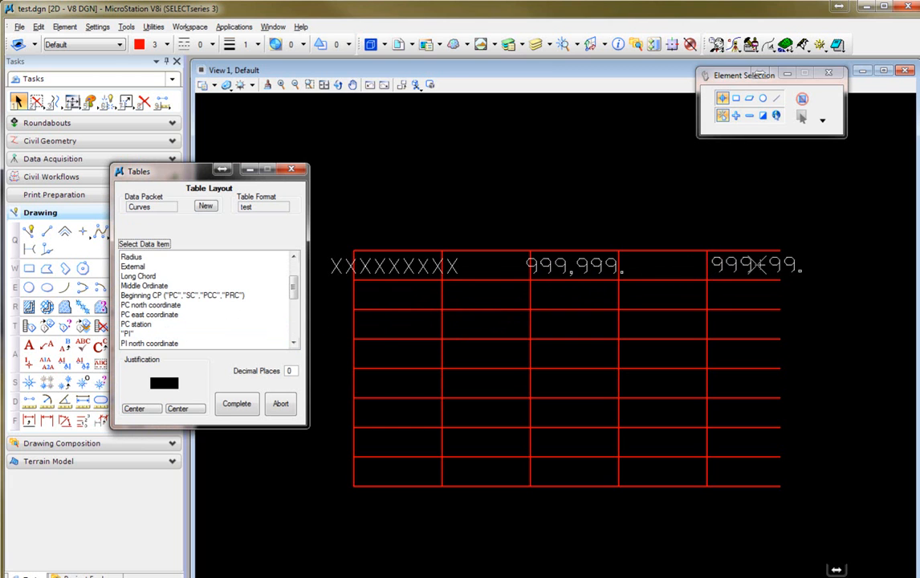
click(757, 268)
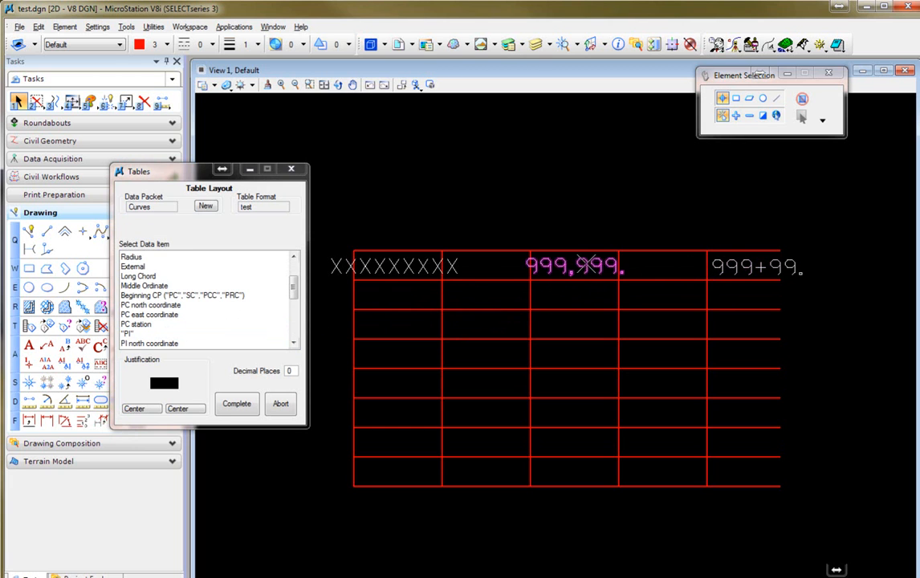
Complete the test table layout and choose test as the table format to plot.
click(236, 403)
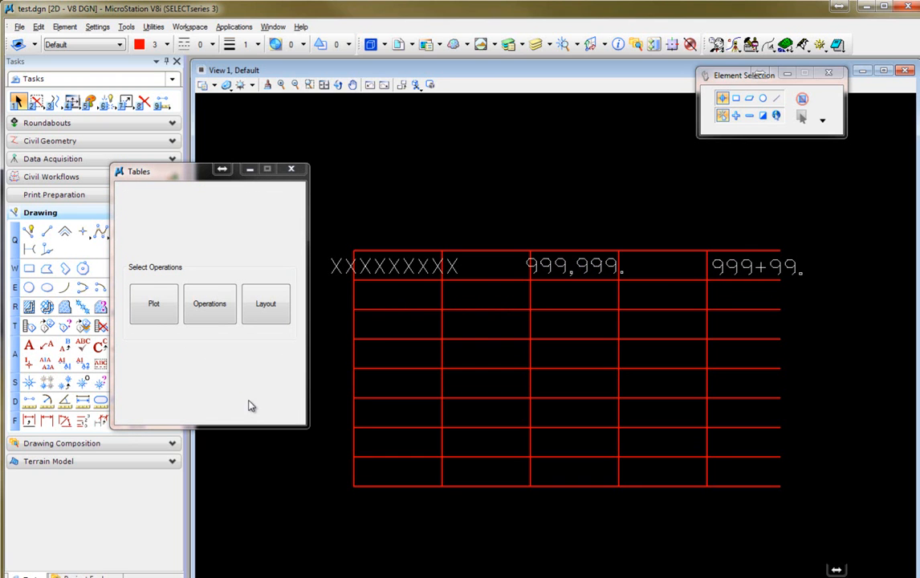
click(150, 313)
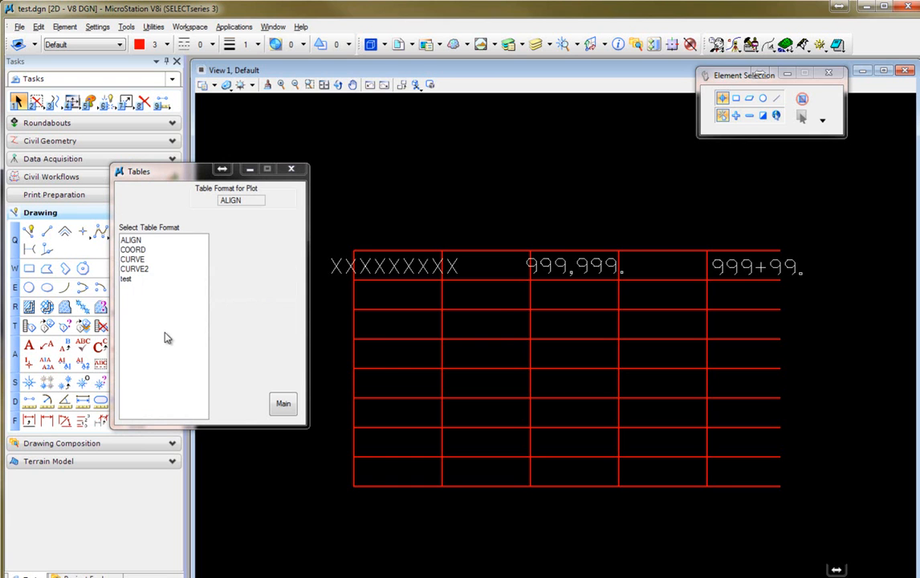
click(134, 282)
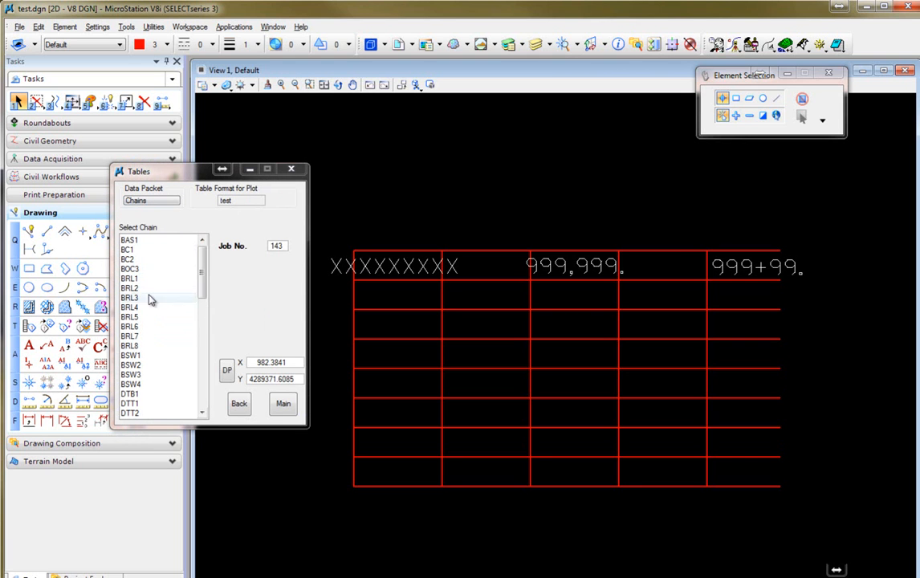
Switch the data packet to Curves and place the table's data point at the start of the grid's third row.
click(152, 201)
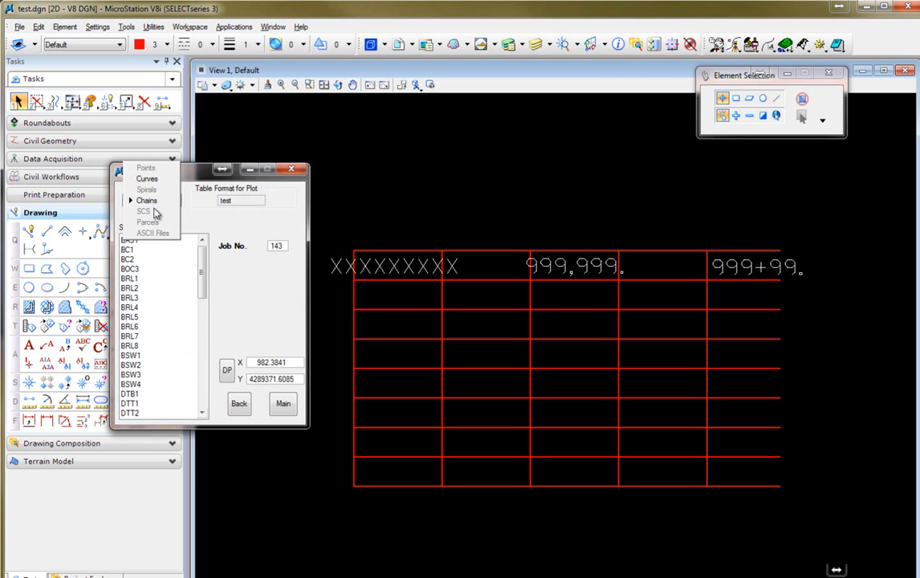
click(146, 178)
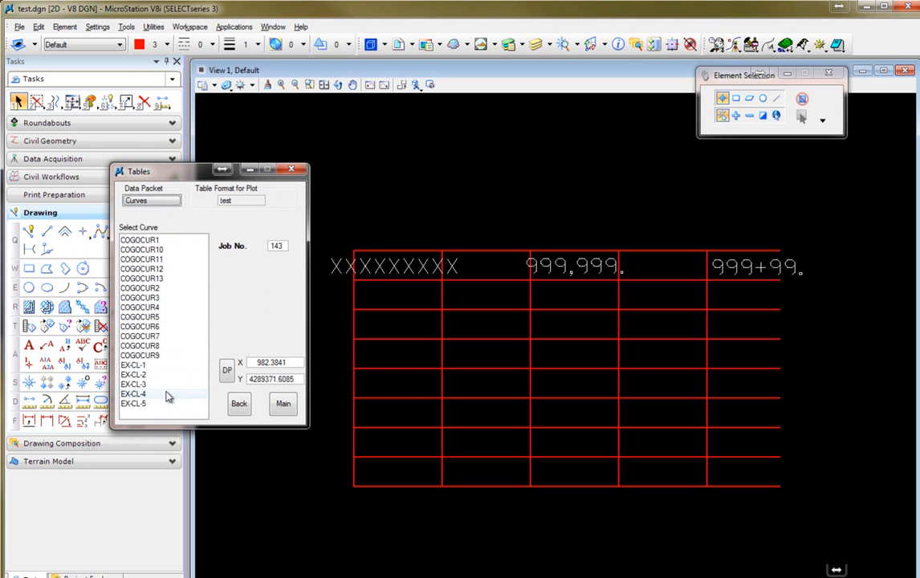
click(226, 375)
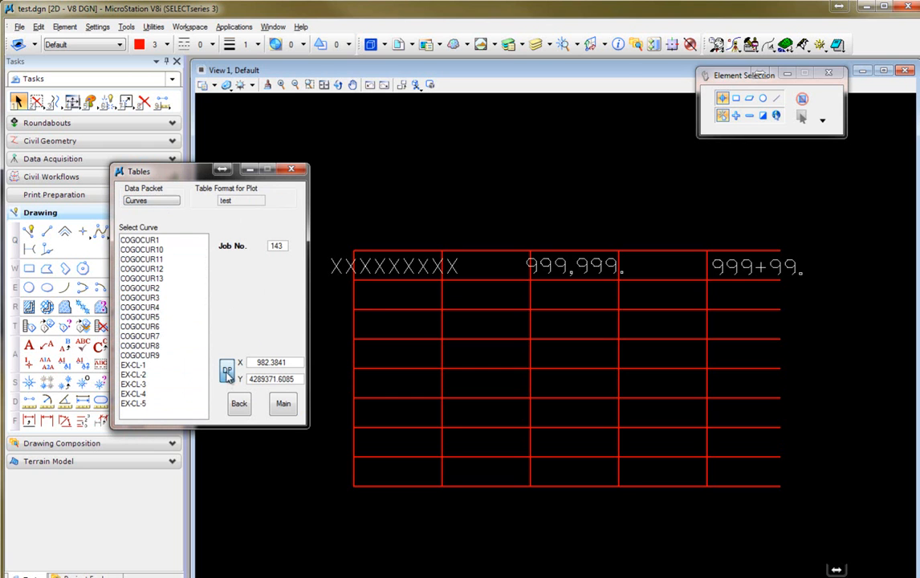
click(366, 310)
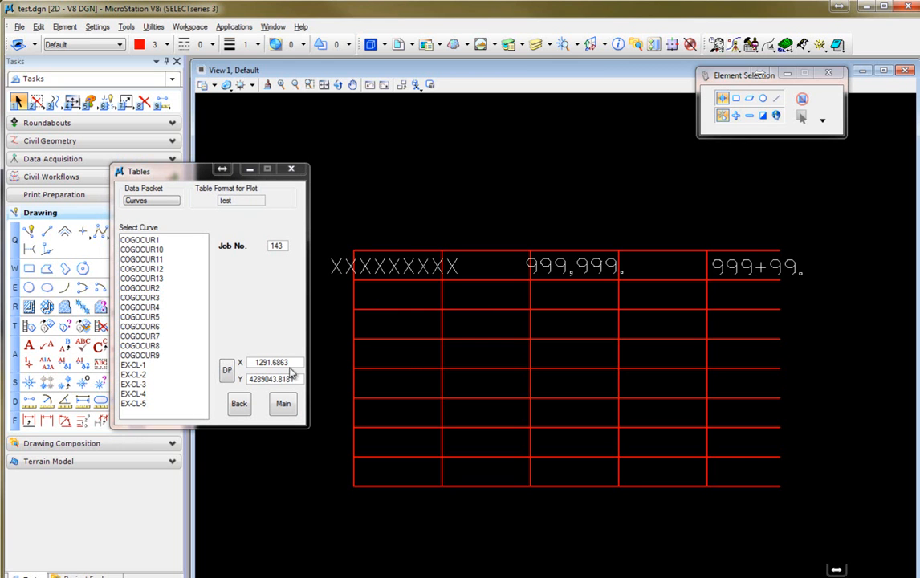
click(230, 376)
right_click(365, 314)
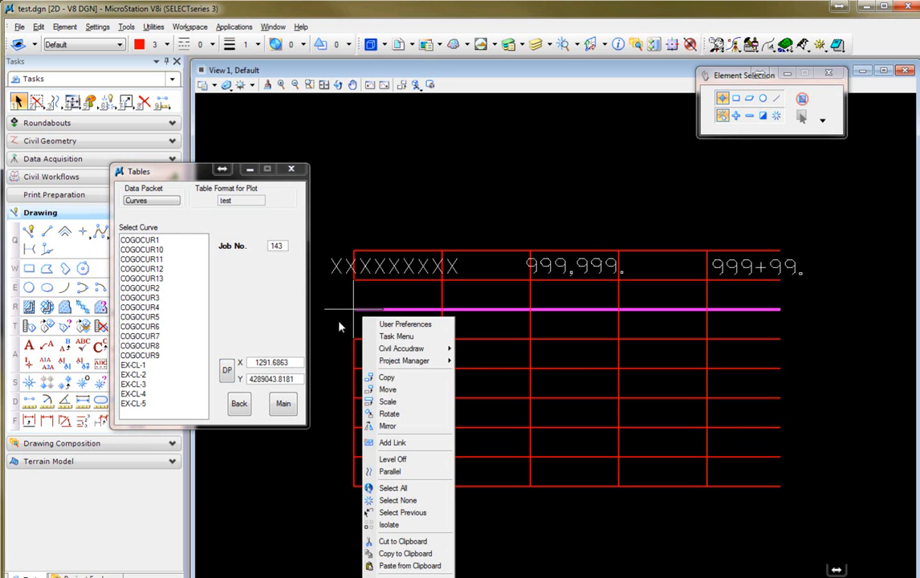
click(329, 349)
click(373, 321)
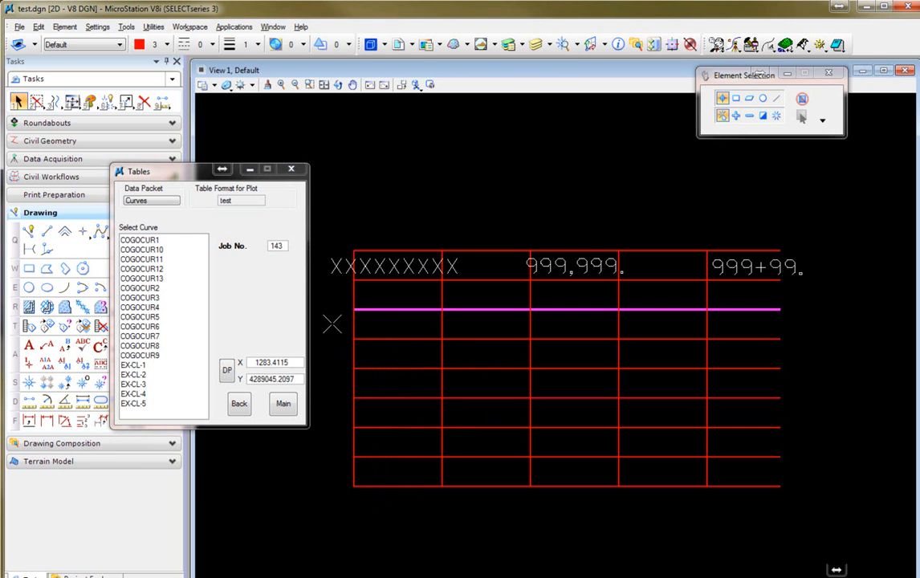
Plot curves COGOCUR4, COGOCUR9, COGOCUR5, COGOCUR3, COGOCUR2, COGOCUR12, COGOCUR11 and COGOCUR1 into the table, then return to the main menu.
click(151, 309)
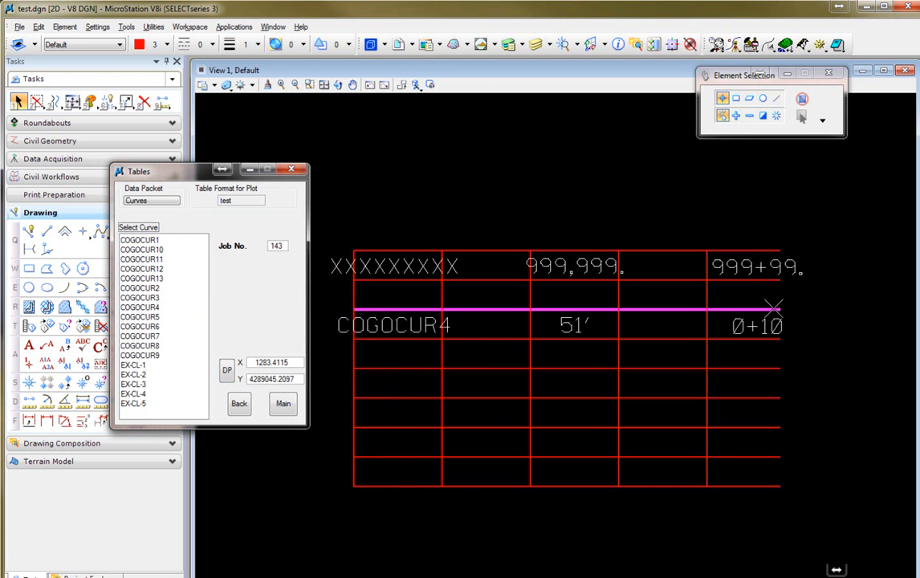
click(154, 355)
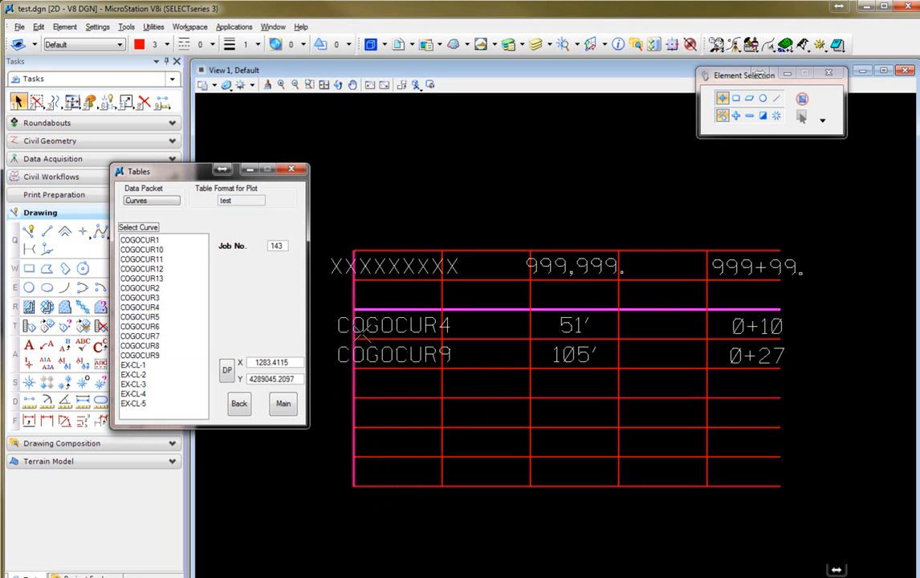
click(149, 317)
click(141, 298)
click(137, 289)
click(145, 270)
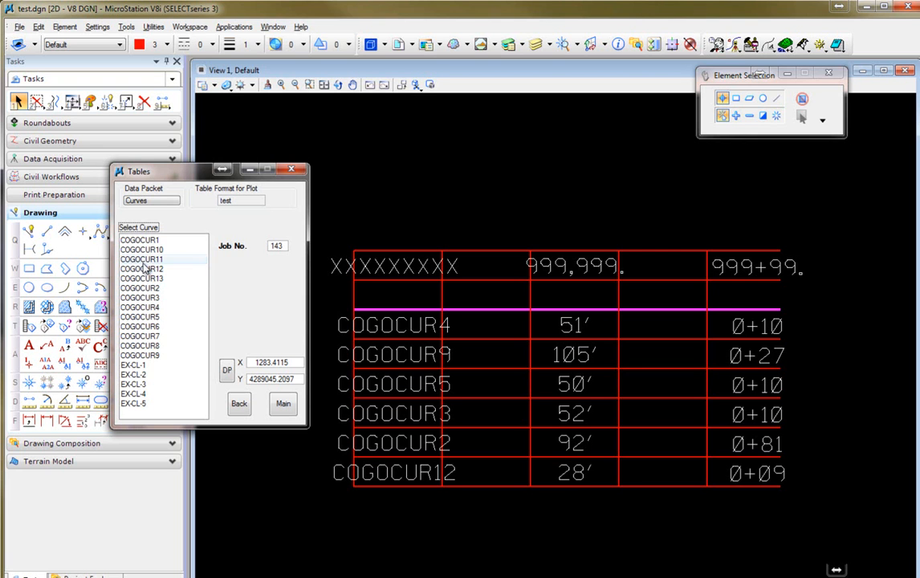
click(141, 259)
click(140, 240)
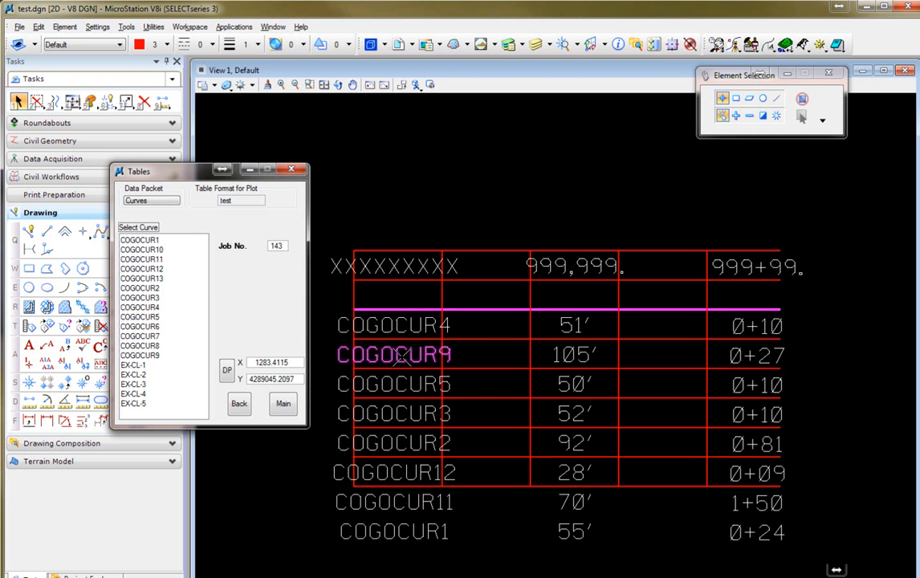
click(284, 405)
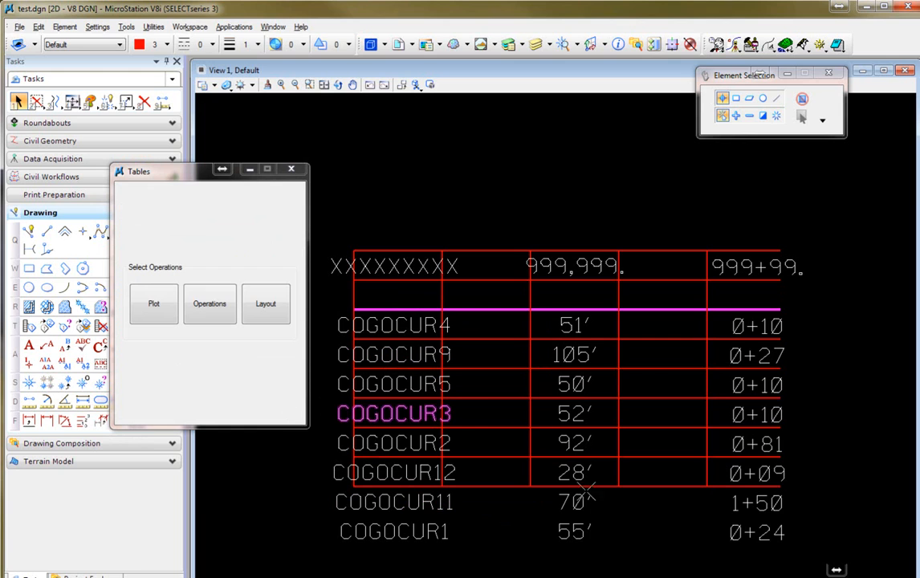